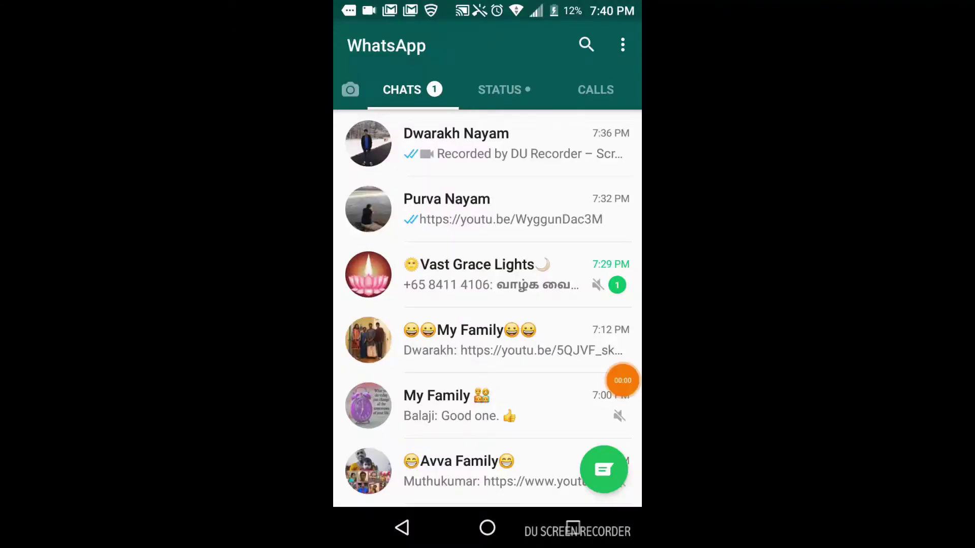
# Uncheck Videos in WhatsApp's Wi-Fi auto-download, leaving photos, audio and documents
pyautogui.click(622, 45)
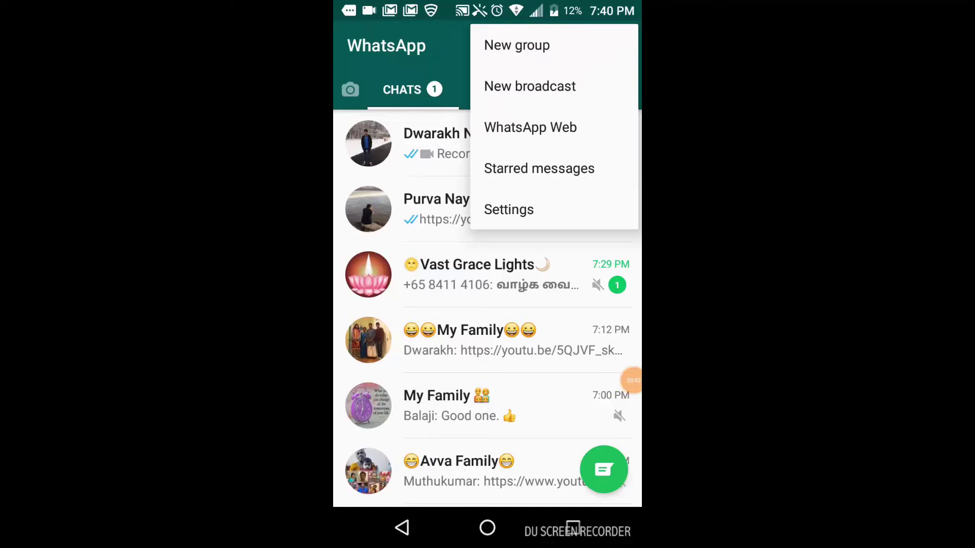
pyautogui.click(509, 210)
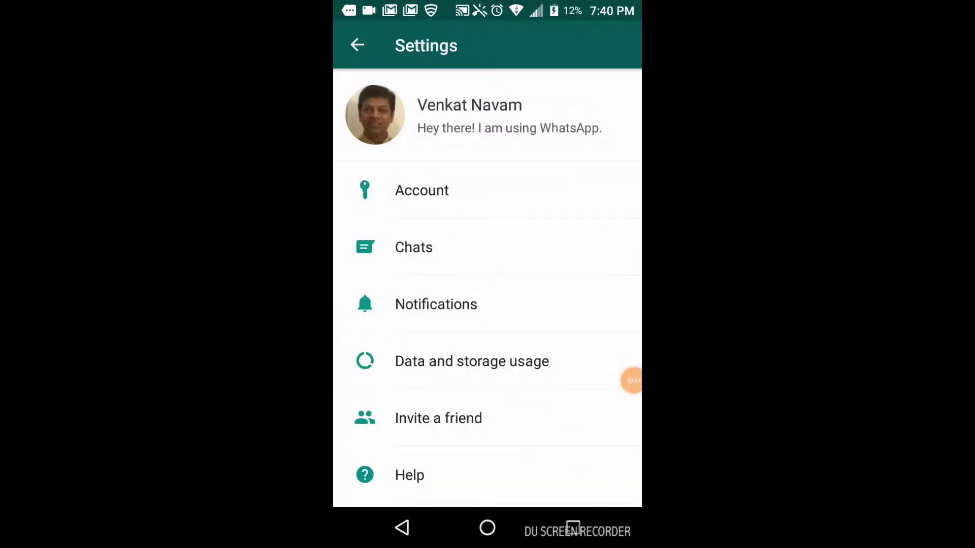
pyautogui.click(528, 366)
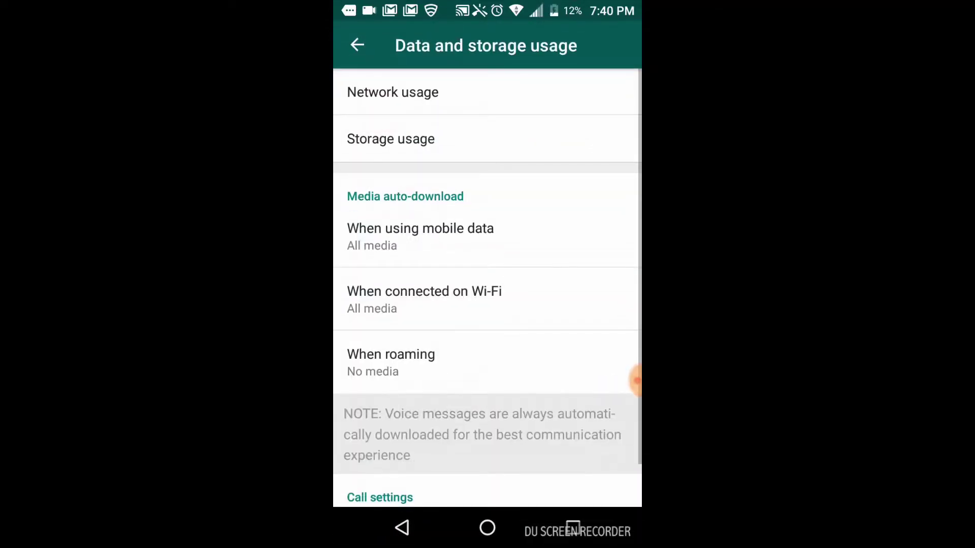
pyautogui.click(543, 303)
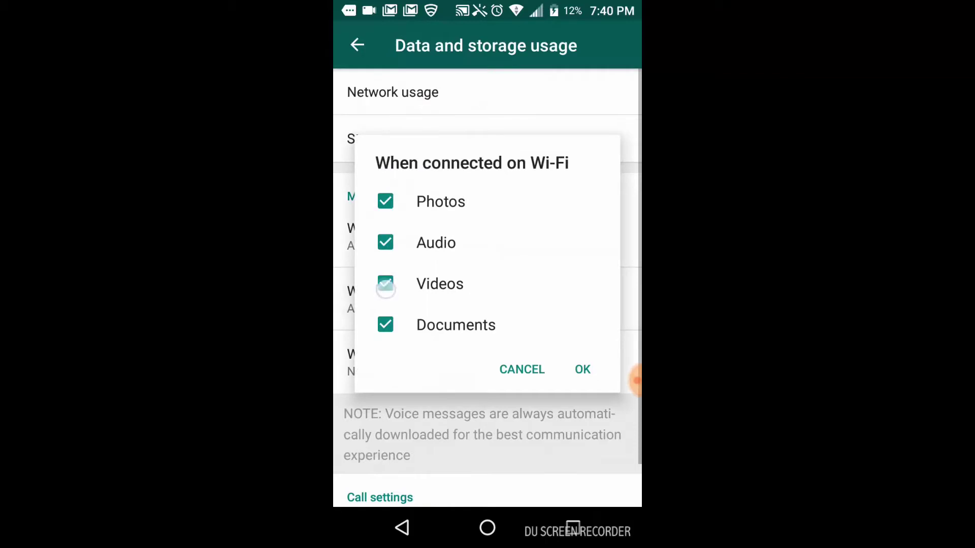
pyautogui.click(582, 369)
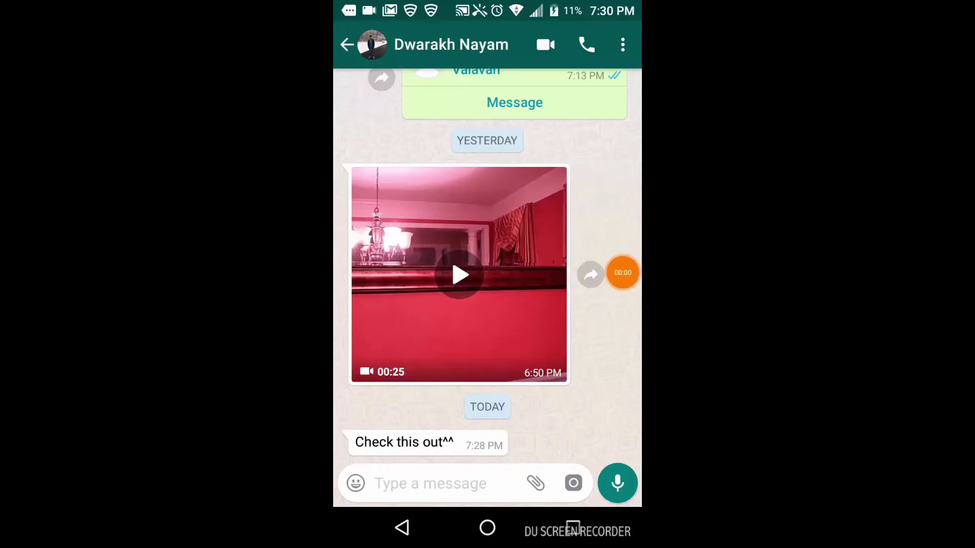
# Share the chat's 25-second video message to YouTube
pyautogui.click(559, 315)
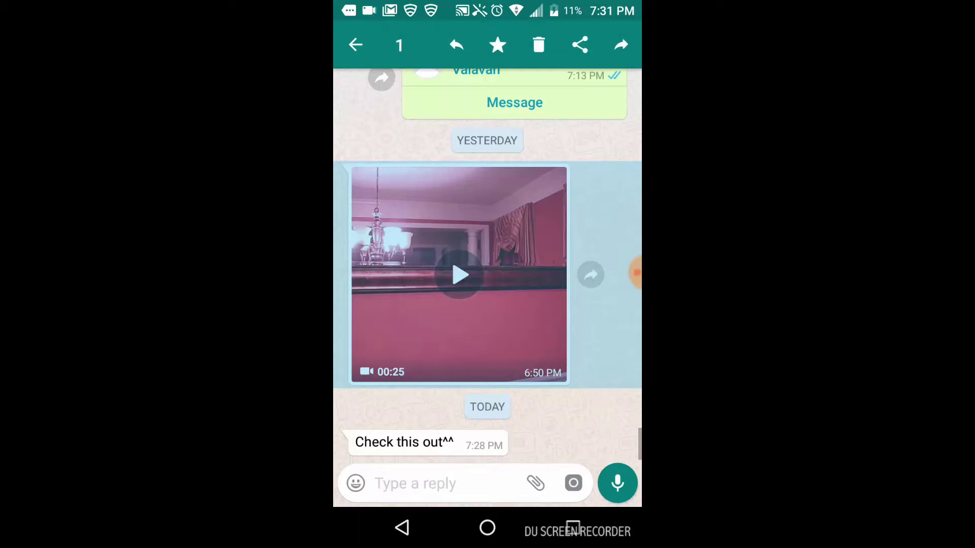
pyautogui.click(579, 45)
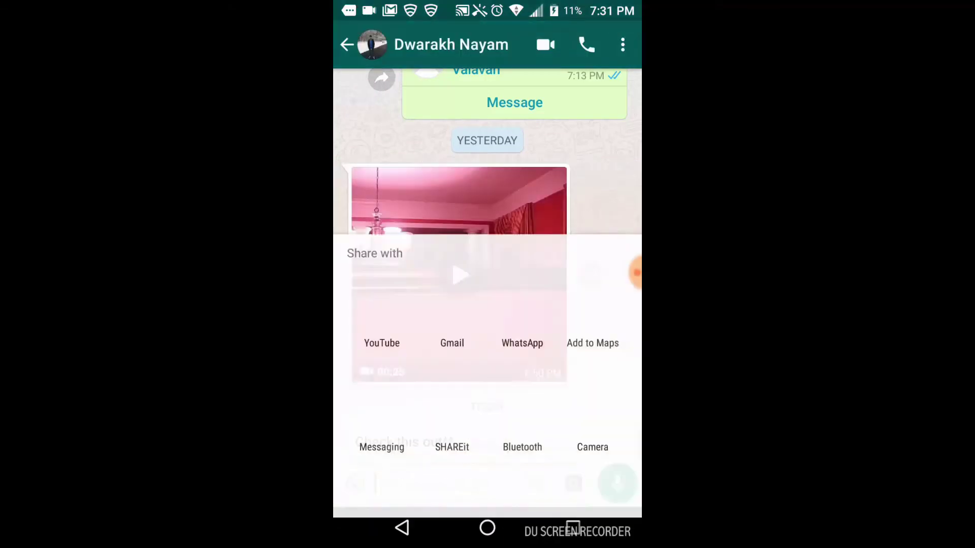
pyautogui.click(382, 307)
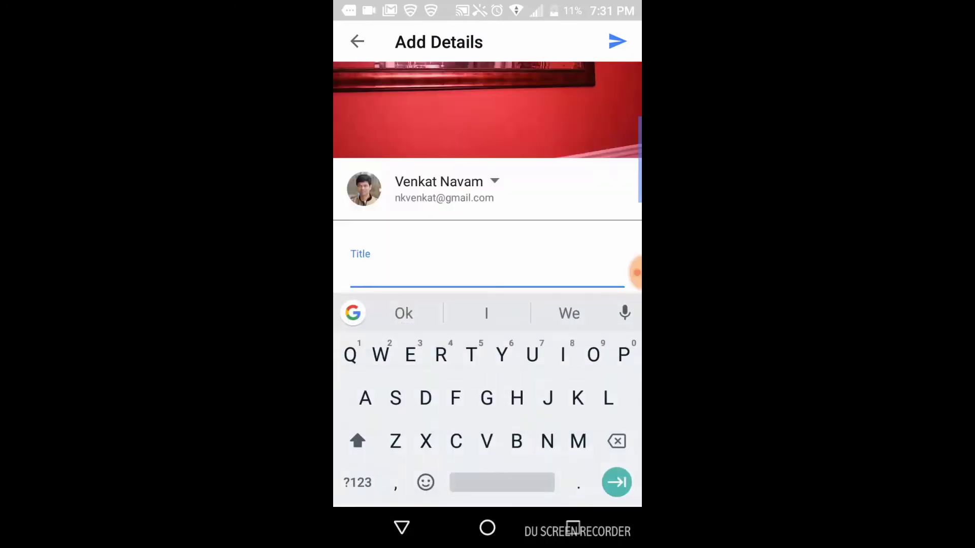
pyautogui.write('Dining room')
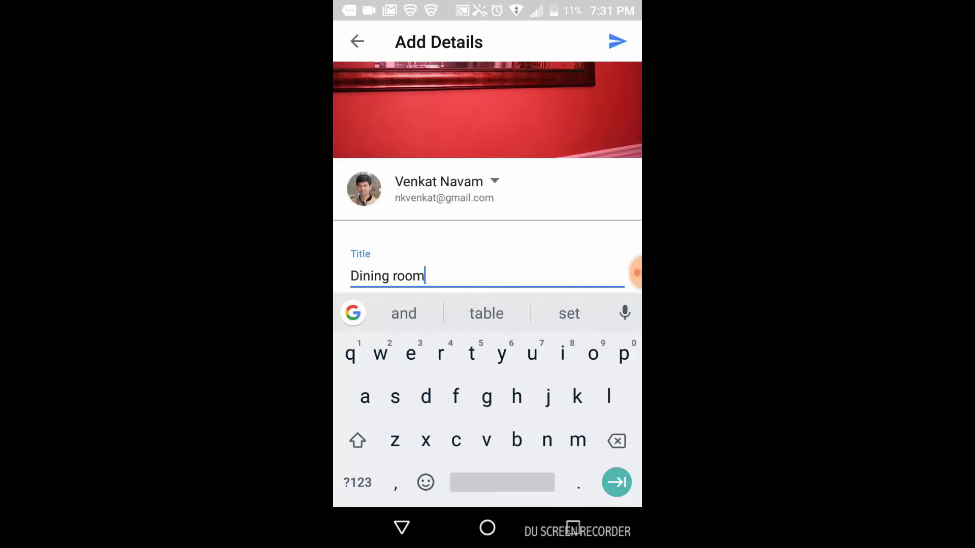
# Keep the 'Dining room' upload's privacy on Public and start the YouTube upload
pyautogui.press('Tab')
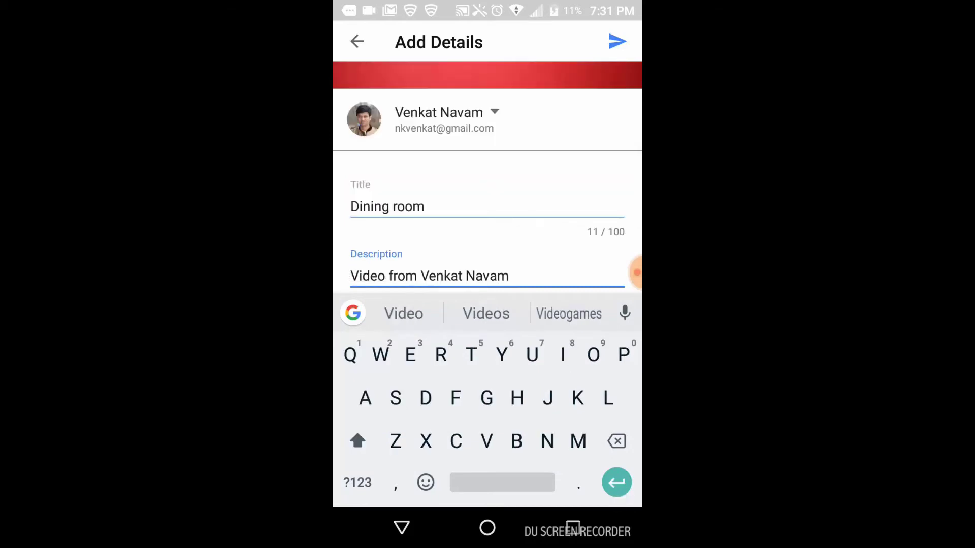
pyautogui.click(395, 542)
pyautogui.moveTo(533, 343); pyautogui.dragTo(555, 285)
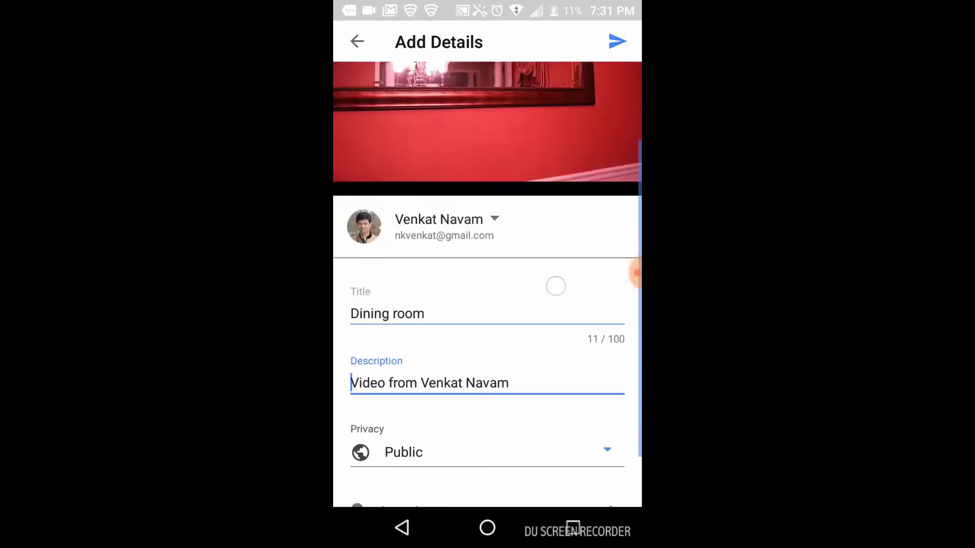
pyautogui.click(606, 381)
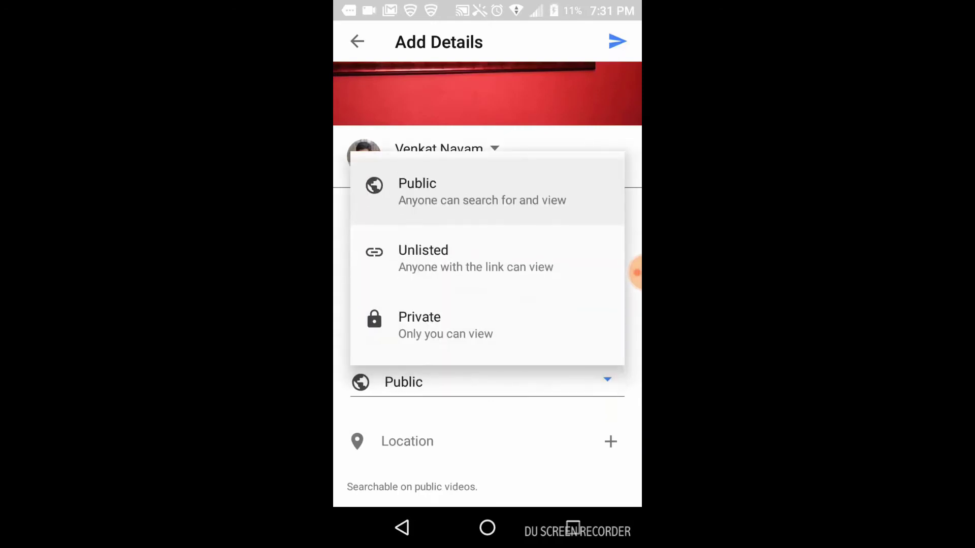
pyautogui.click(607, 397)
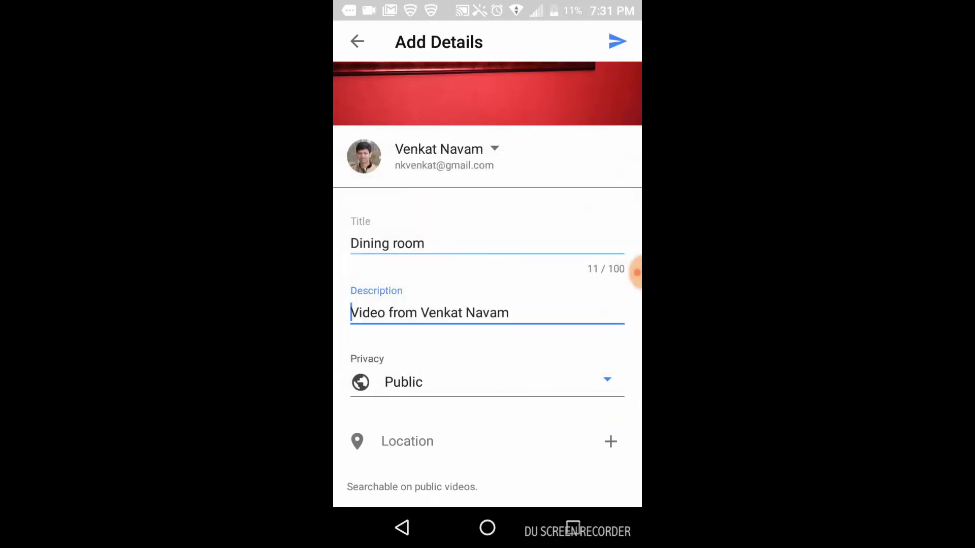
pyautogui.moveTo(573, 313); pyautogui.dragTo(573, 453)
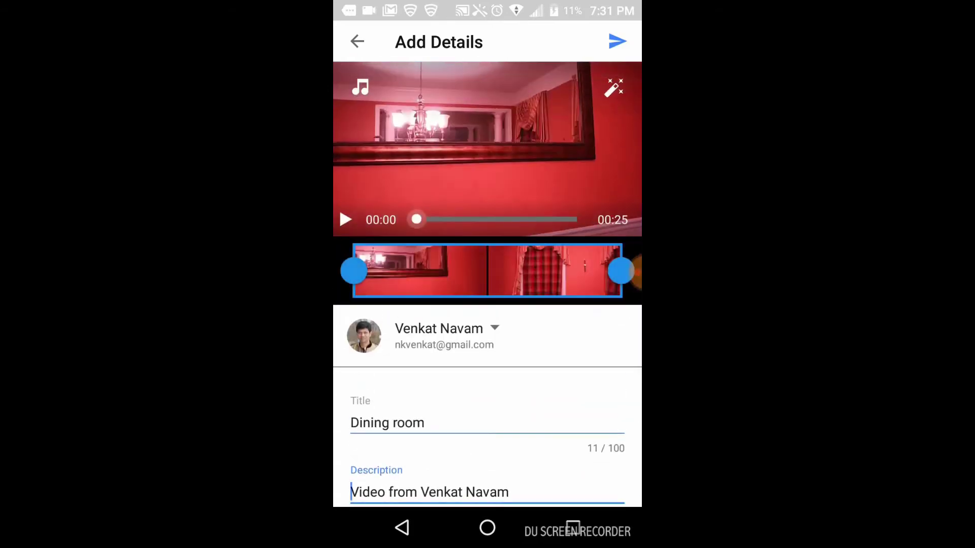
pyautogui.press('Escape')
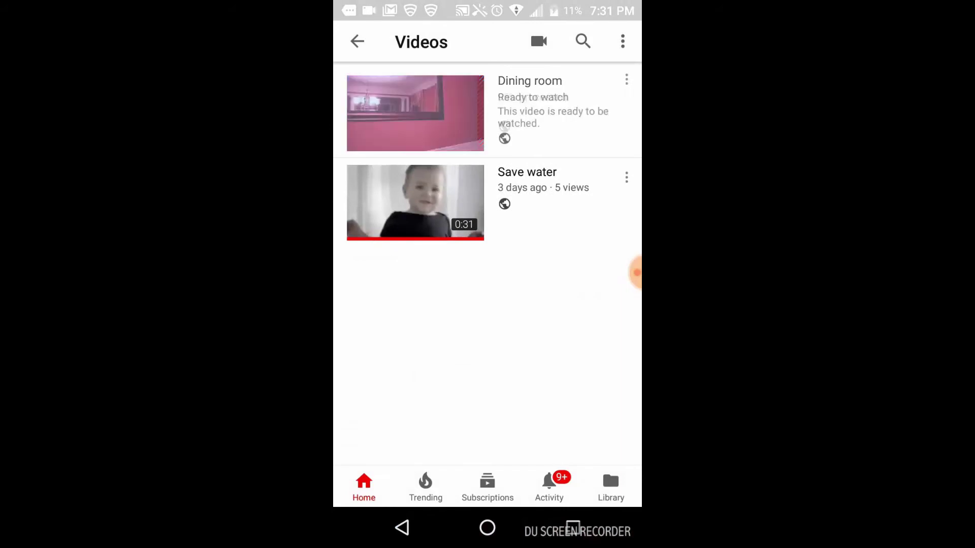
# Share the Dining room video's YouTube link through WhatsApp
pyautogui.click(626, 80)
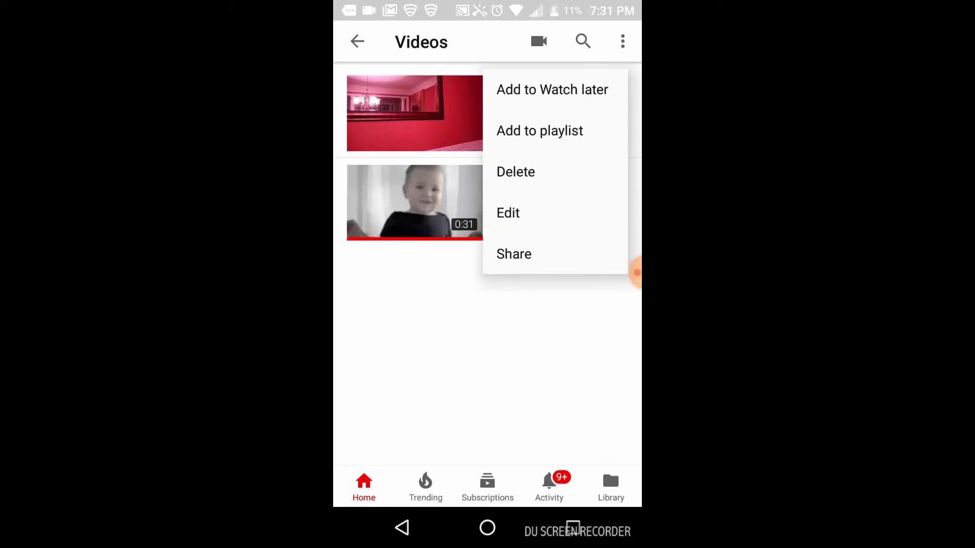
pyautogui.click(556, 254)
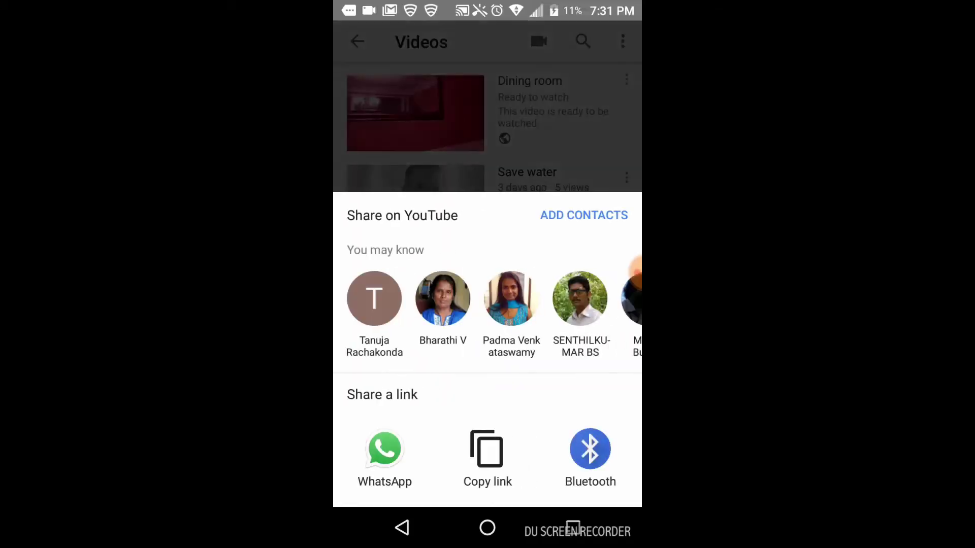
pyautogui.click(385, 453)
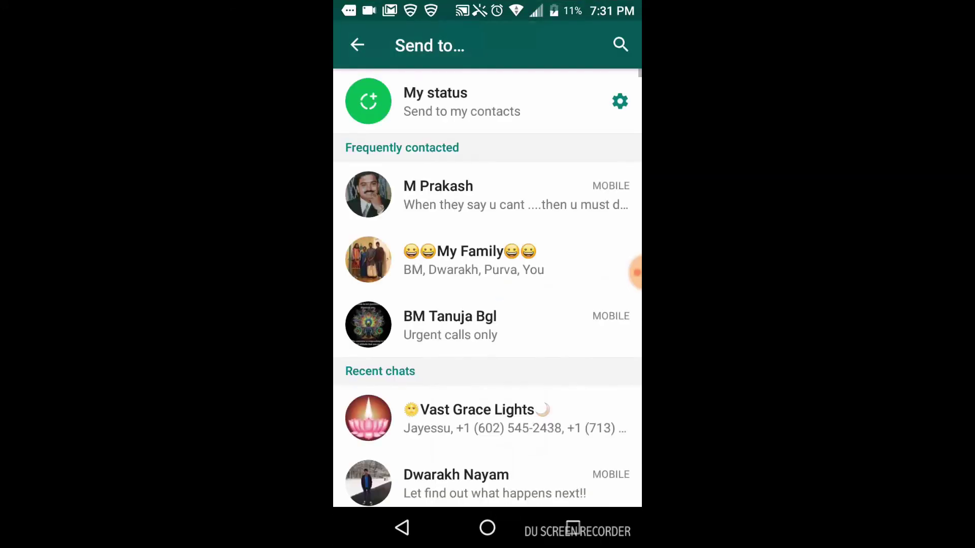
# Send the Dining room link to the first contact found when searching 'pur'
pyautogui.click(620, 44)
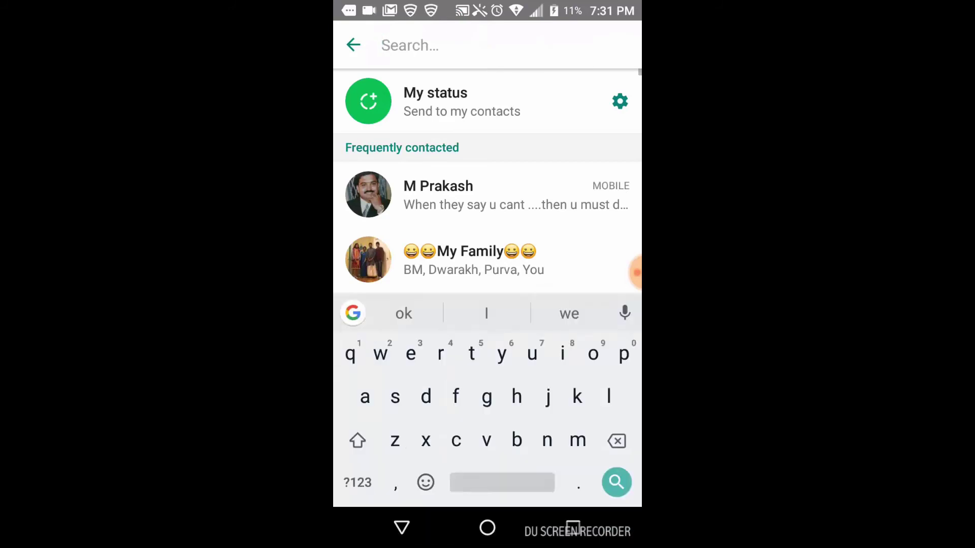
pyautogui.write('pur')
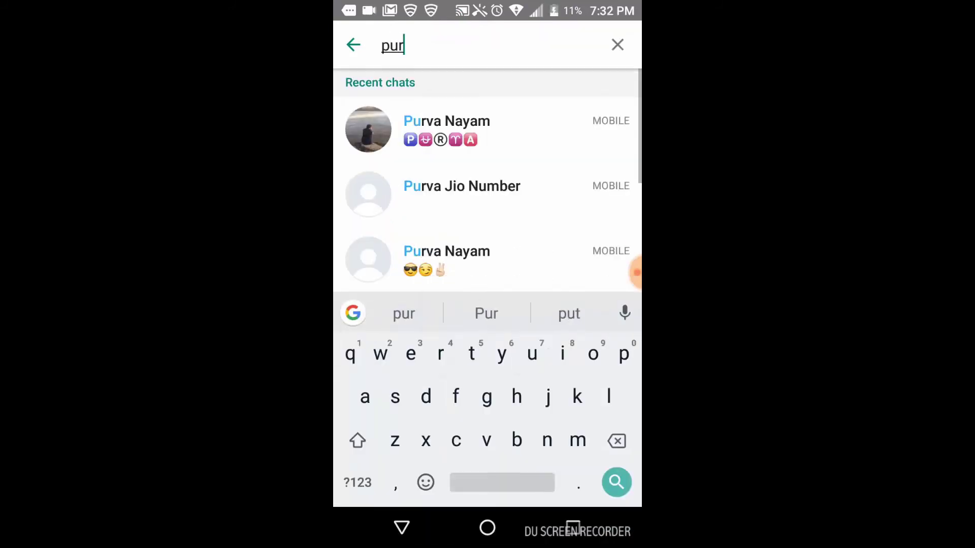
pyautogui.click(446, 129)
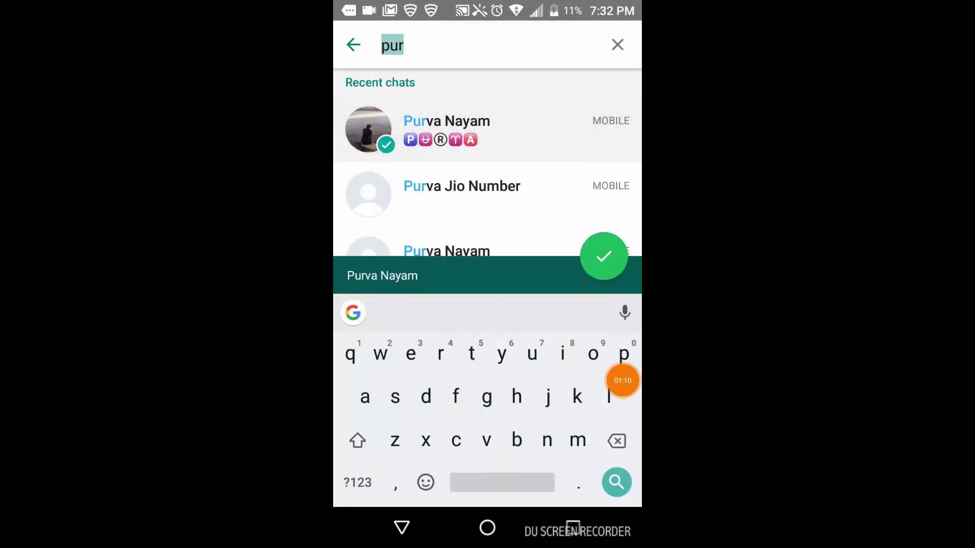
pyautogui.click(605, 255)
pyautogui.click(619, 270)
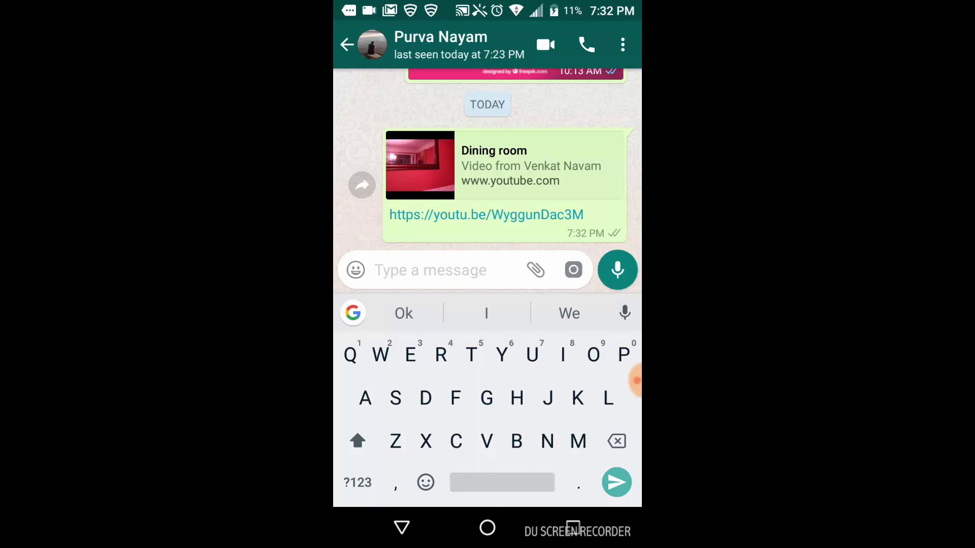
# Open this chat's shared media on the Links tab
pyautogui.click(624, 44)
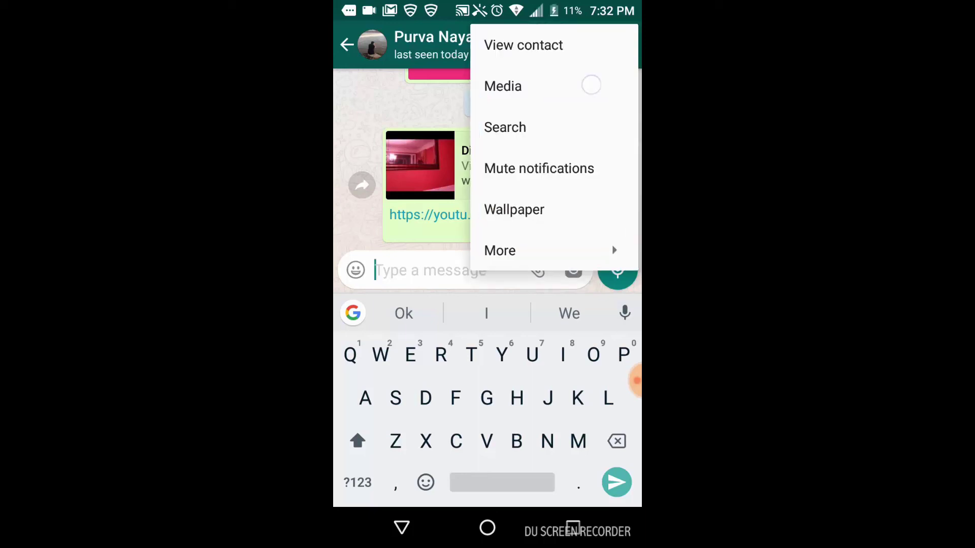
pyautogui.click(591, 86)
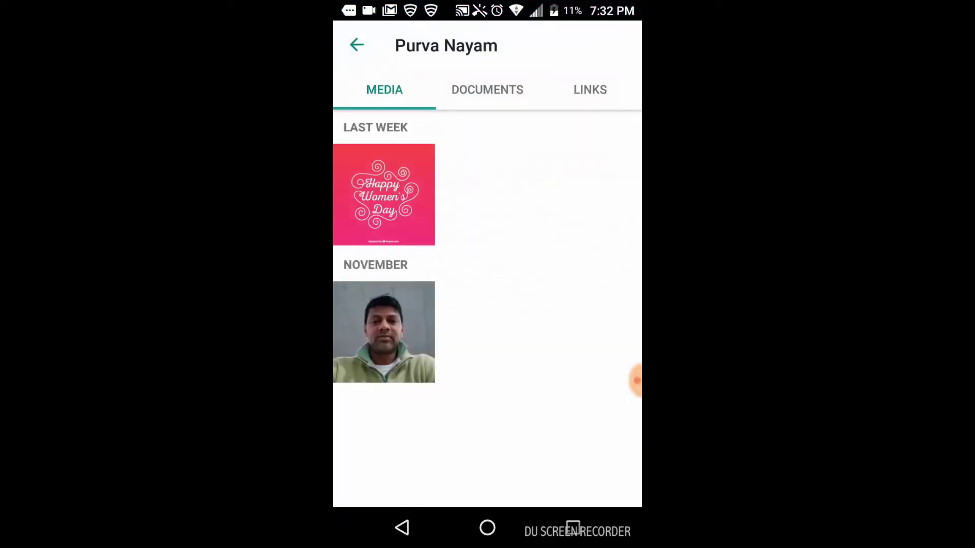
pyautogui.click(590, 90)
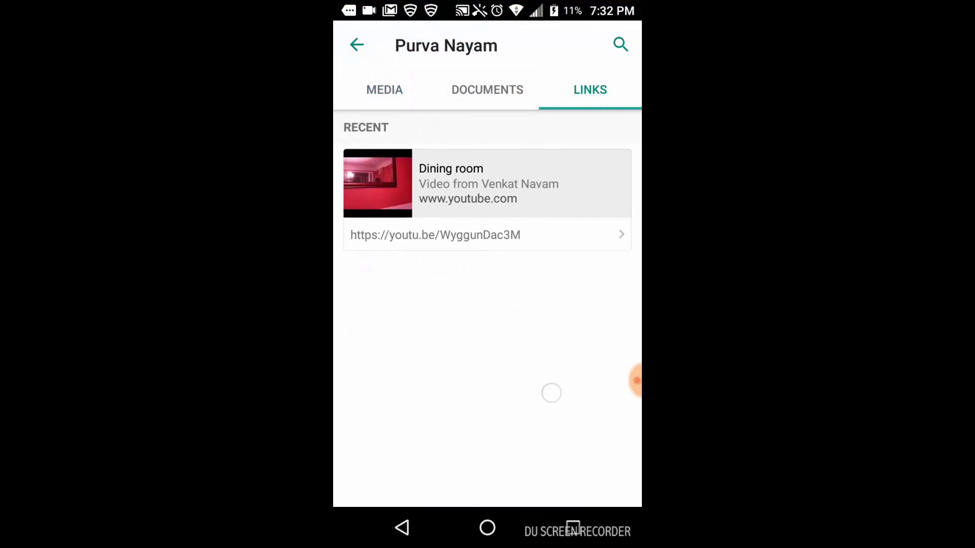